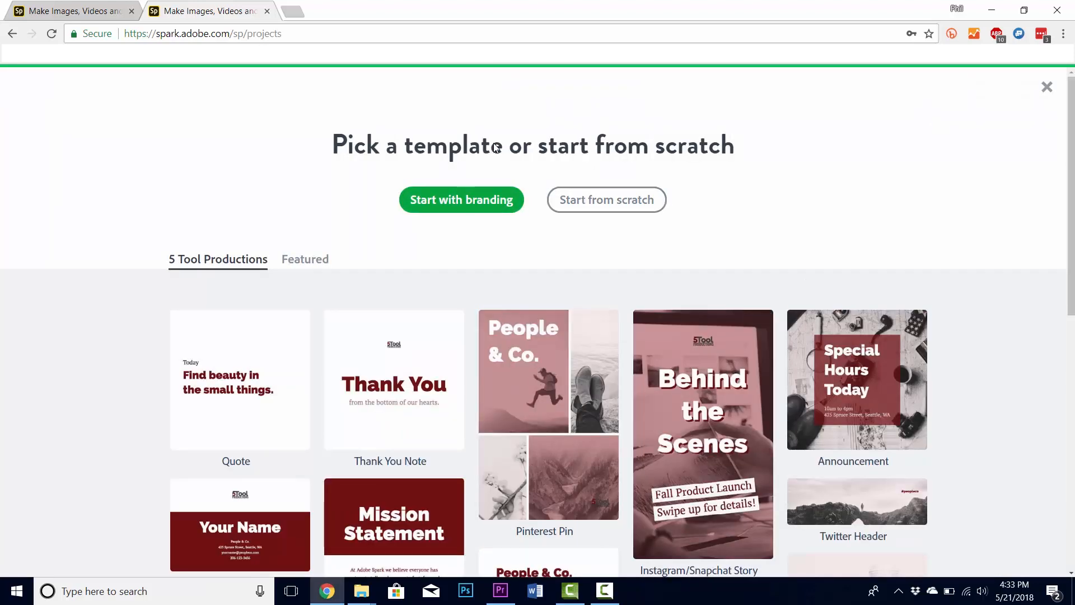
Browse the branded templates, start a new post with branding, and choose the Facebook social post size.
{"action": "scroll", "coordinate": [496, 148], "scroll_direction": "down", "scroll_amount": 1}
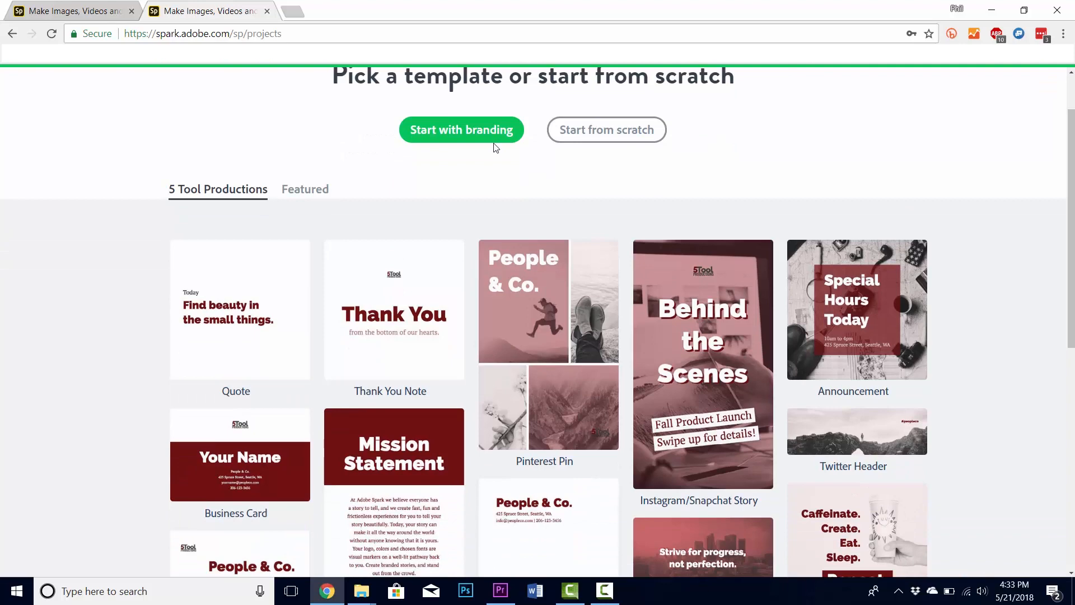
{"action": "scroll", "coordinate": [494, 146], "scroll_direction": "down", "scroll_amount": 4}
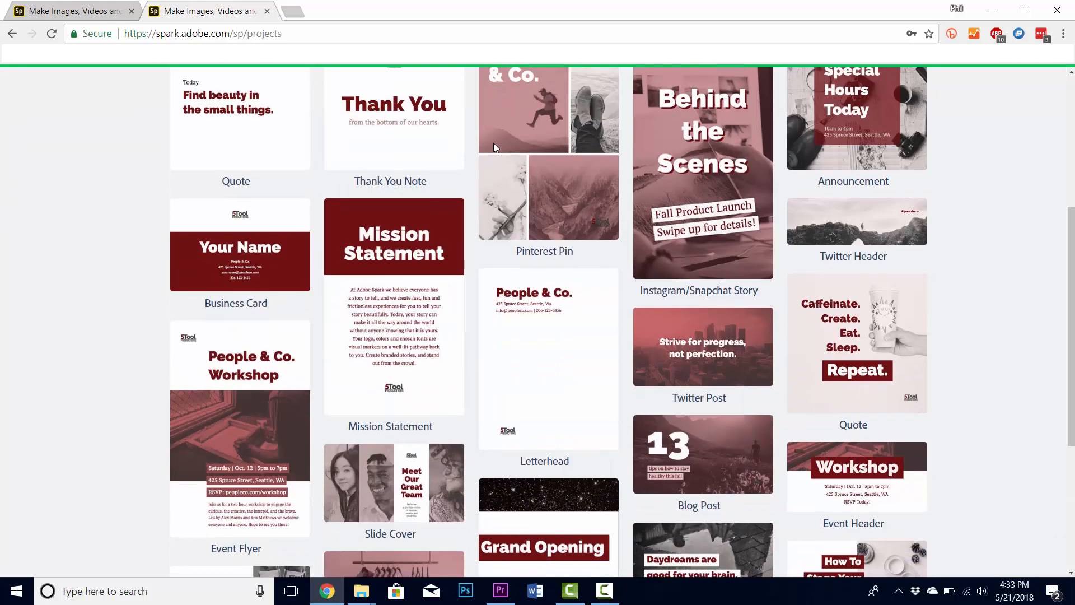
{"action": "scroll", "coordinate": [494, 147], "scroll_direction": "down", "scroll_amount": 2}
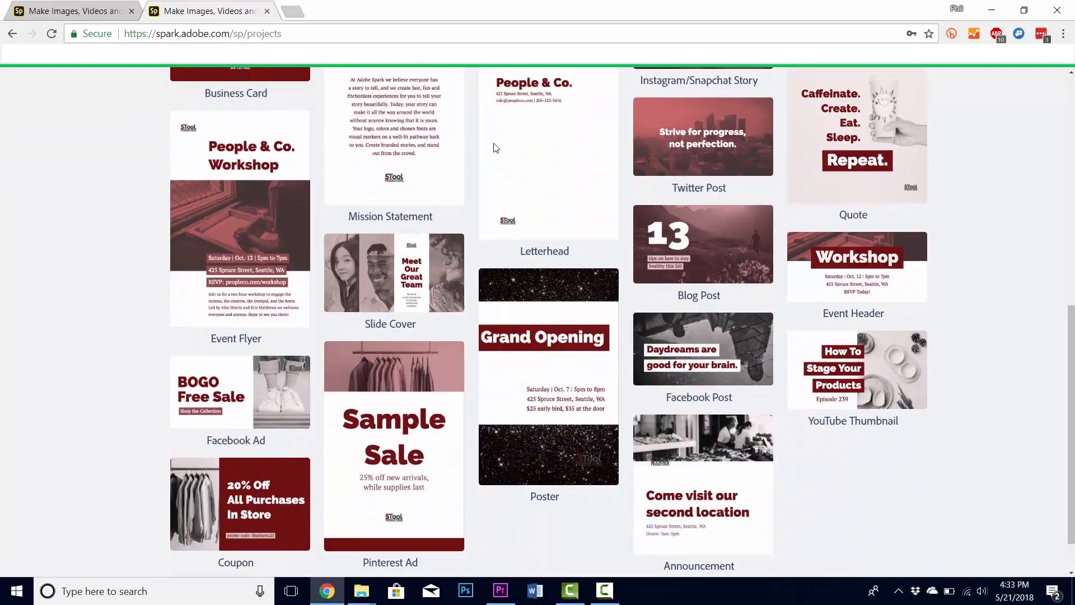
{"action": "scroll", "coordinate": [494, 148], "scroll_direction": "down", "scroll_amount": 1}
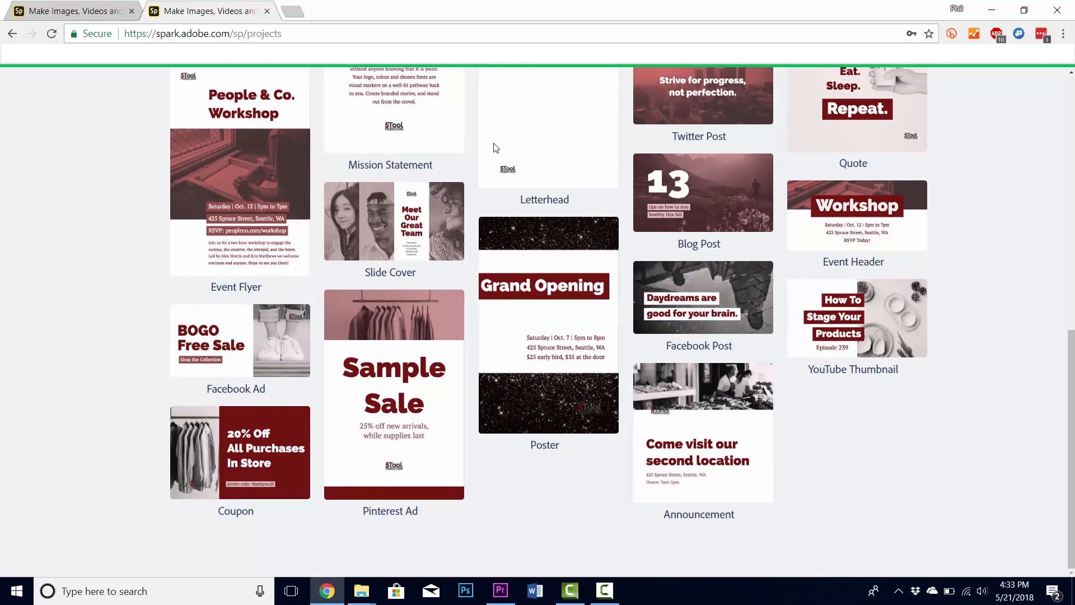
{"action": "scroll", "coordinate": [496, 148], "scroll_direction": "up", "scroll_amount": 9}
{"action": "left_click", "coordinate": [461, 200]}
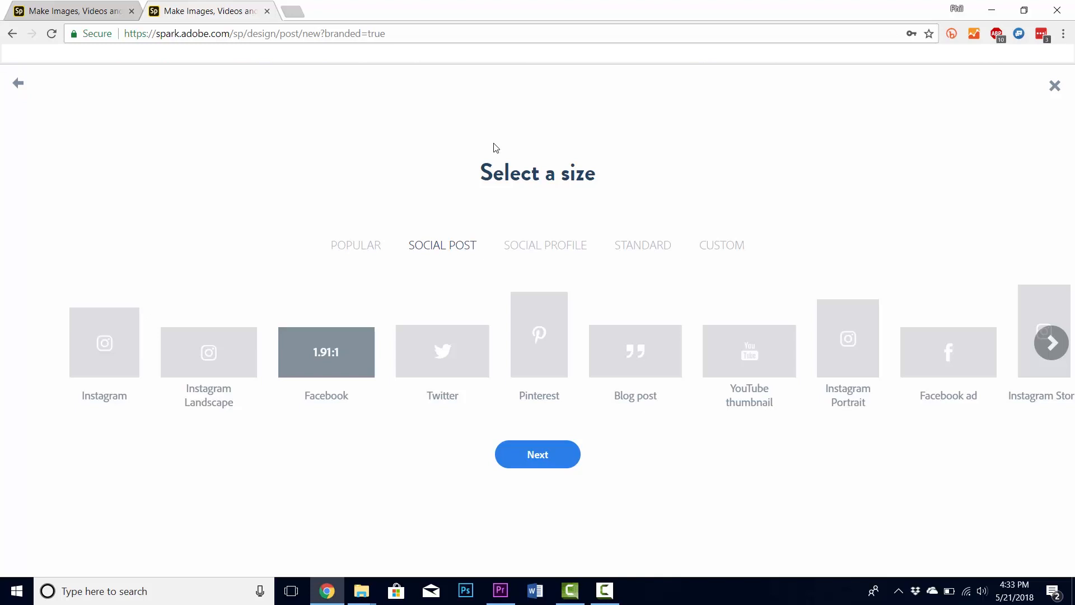
{"action": "left_click", "coordinate": [326, 352]}
{"action": "left_click", "coordinate": [538, 454]}
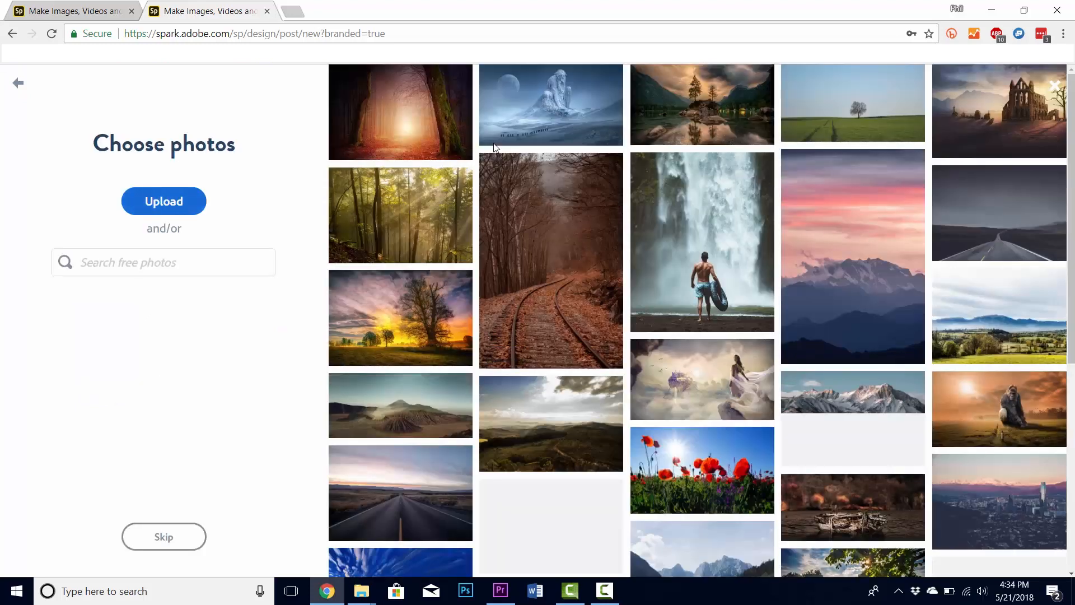
{"action": "left_click", "coordinate": [163, 201]}
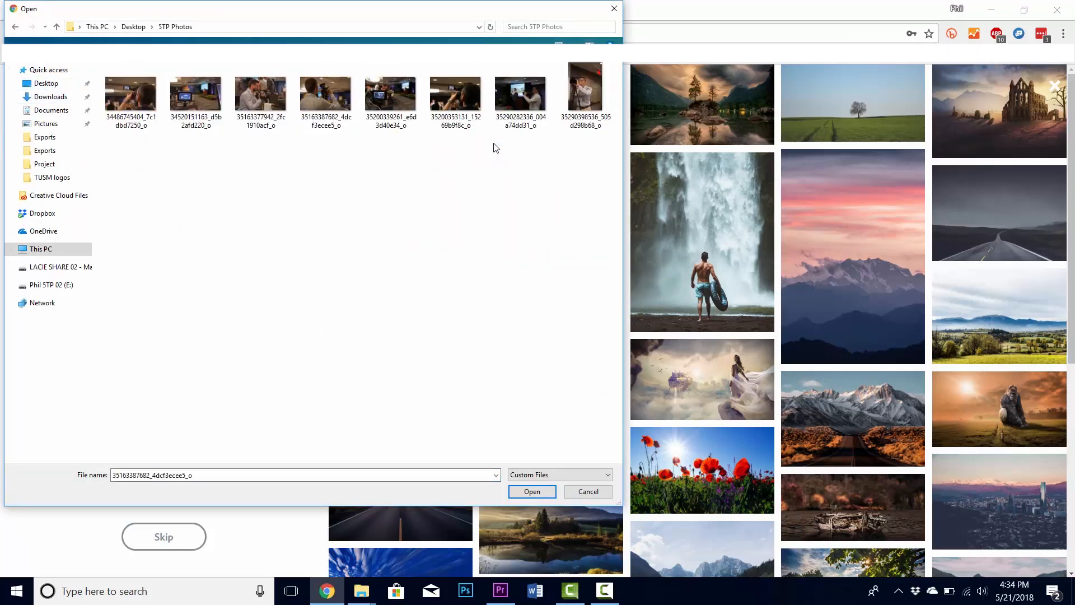
{"action": "key", "text": "Return"}
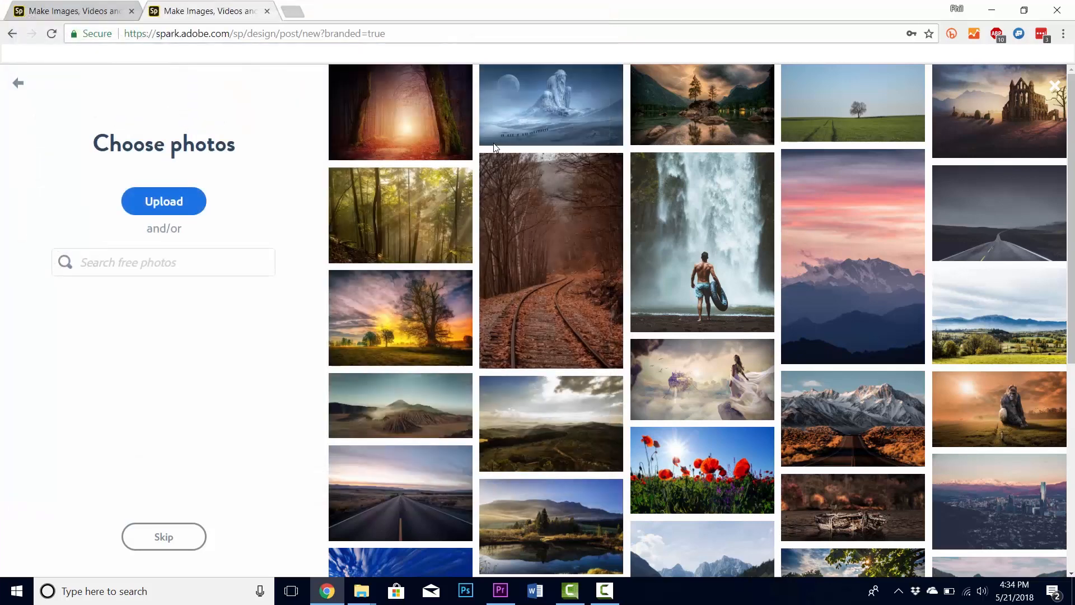
{"action": "scroll", "coordinate": [494, 147], "scroll_direction": "down", "scroll_amount": 3}
{"action": "scroll", "coordinate": [494, 146], "scroll_direction": "down", "scroll_amount": 6}
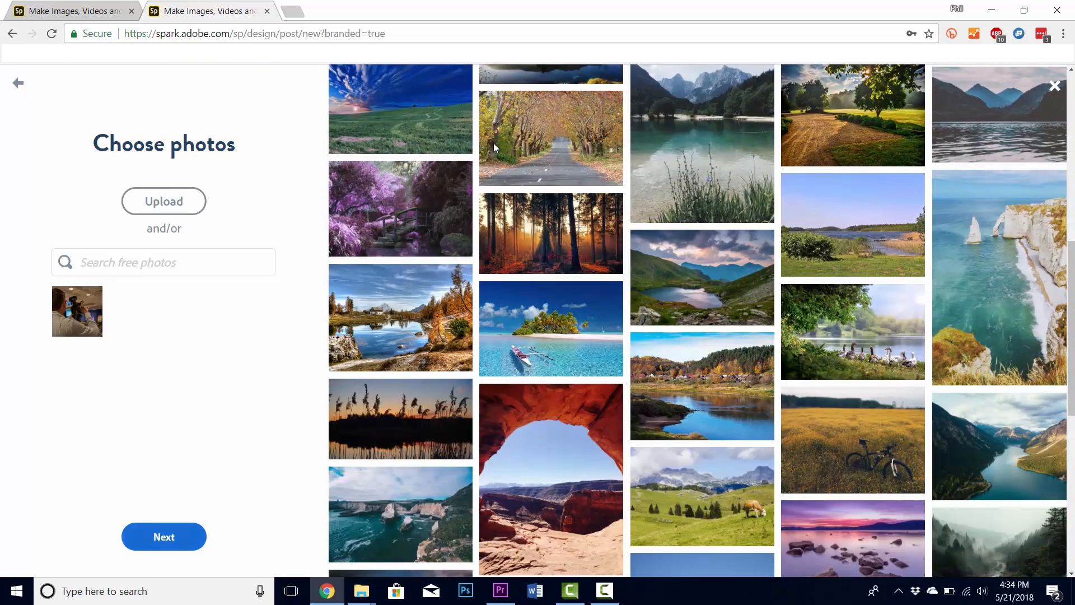
{"action": "left_click", "coordinate": [77, 311]}
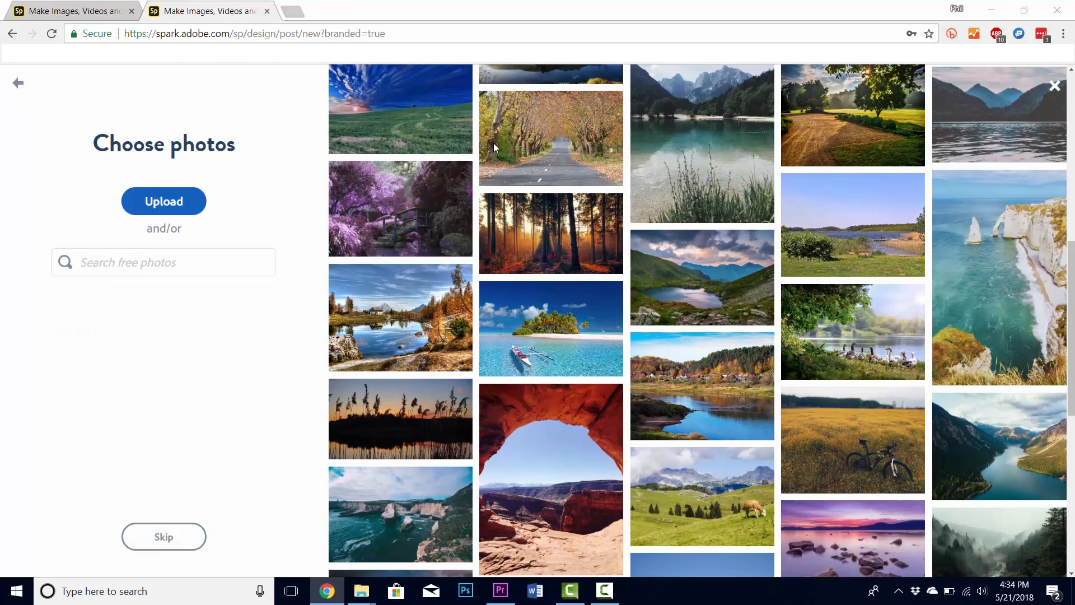
{"action": "left_click", "coordinate": [164, 201]}
{"action": "key", "text": "ctrl+a"}
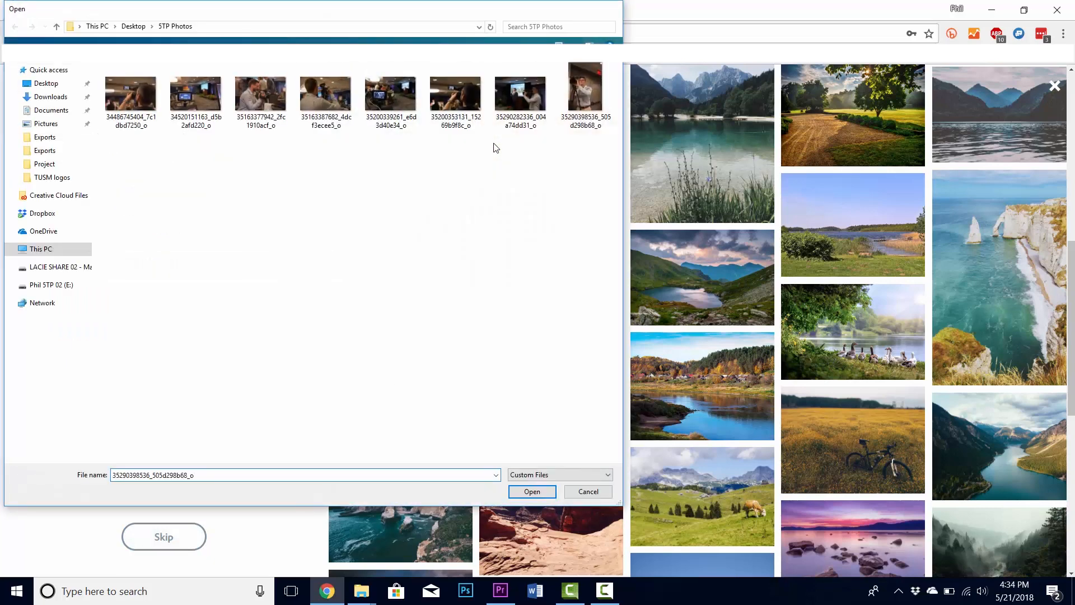
{"action": "key", "text": "Return"}
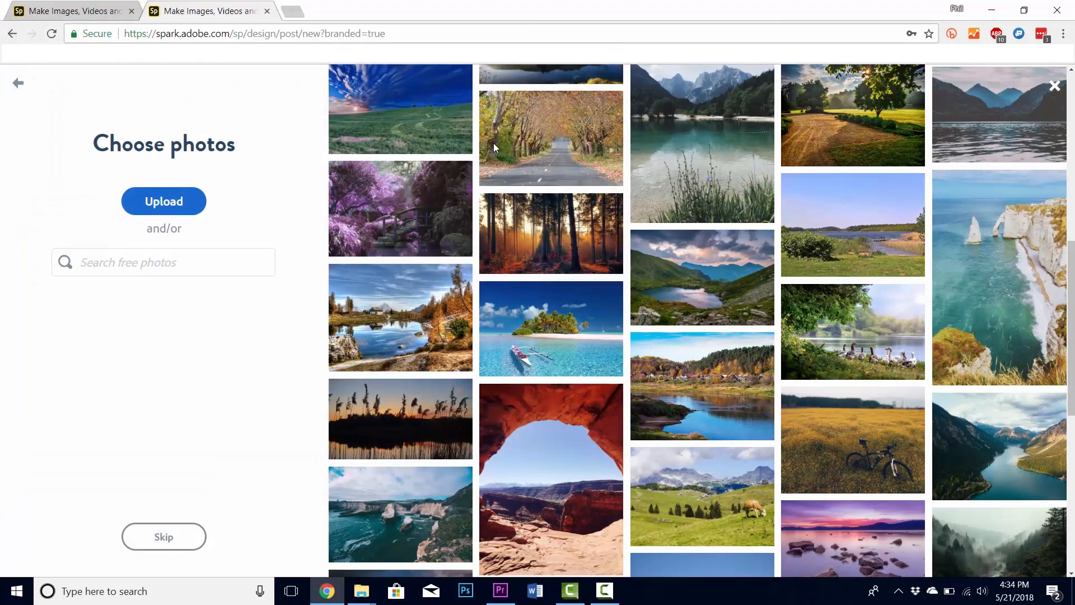
{"action": "key", "text": "space"}
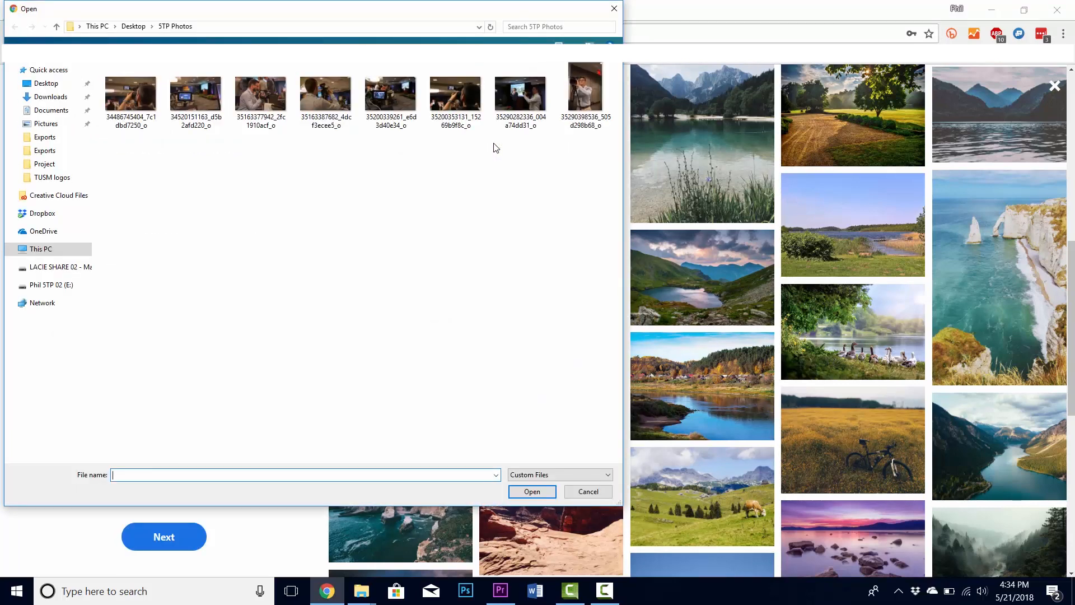
{"action": "key", "text": "Down"}
{"action": "key", "text": "Return"}
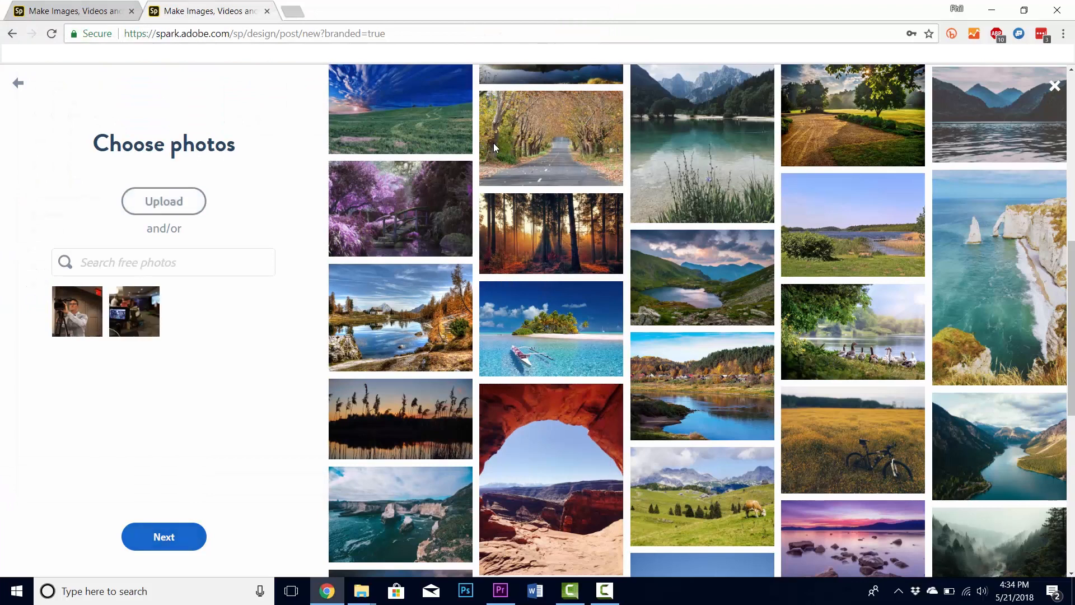
{"action": "key", "text": "Return"}
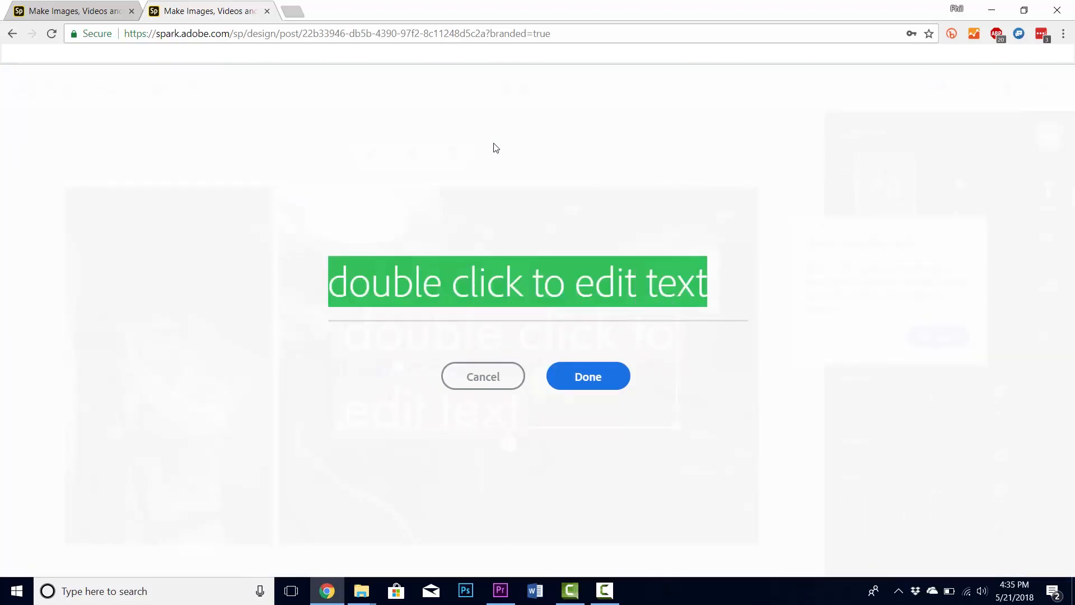
Replace the placeholder text on the post with "sample post".
{"action": "type", "text": "sample post"}
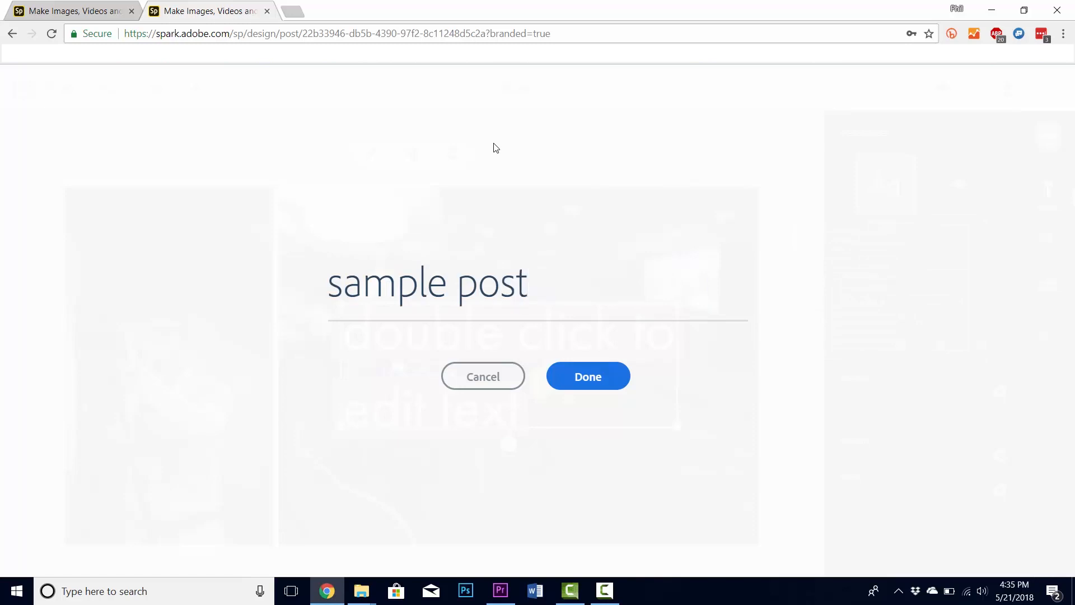
{"action": "key", "text": "Return"}
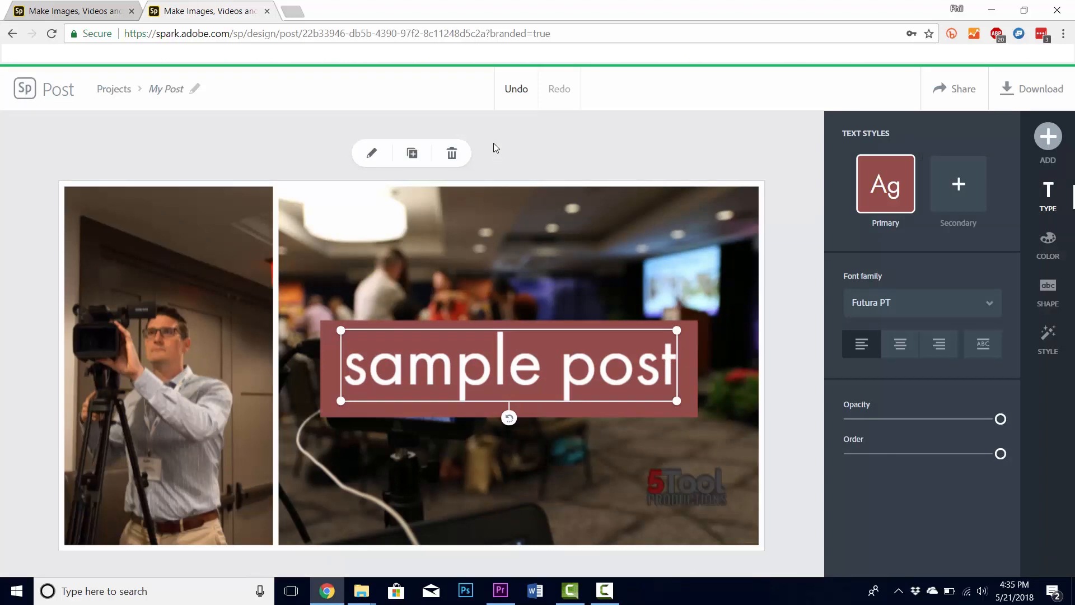
{"action": "key", "text": "Return"}
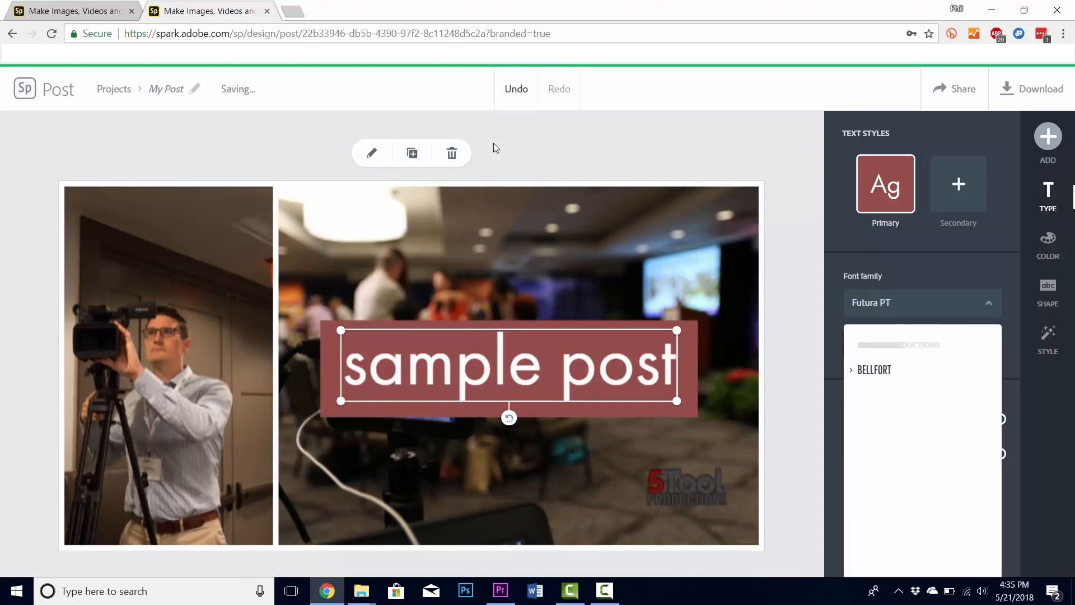
{"action": "key", "text": "Escape"}
Try several 5 Tool Productions brand color pairs on the text and apply dark red lettering on light pink.
{"action": "key", "text": "Return"}
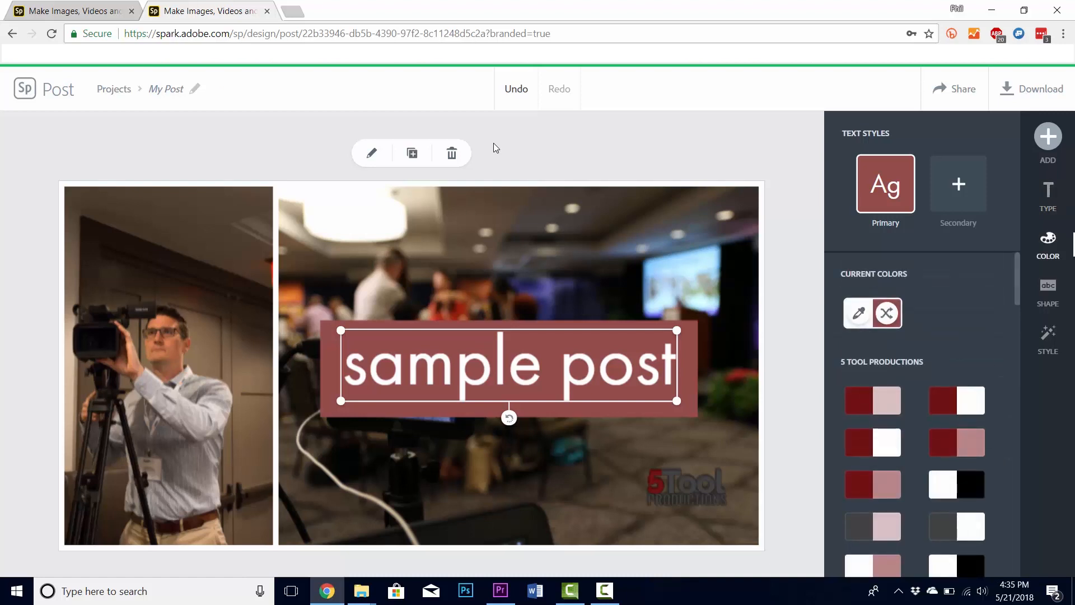
{"action": "left_click", "coordinate": [956, 442]}
{"action": "left_click", "coordinate": [957, 484]}
{"action": "left_click", "coordinate": [873, 484]}
{"action": "left_click", "coordinate": [873, 442]}
{"action": "left_click", "coordinate": [873, 401]}
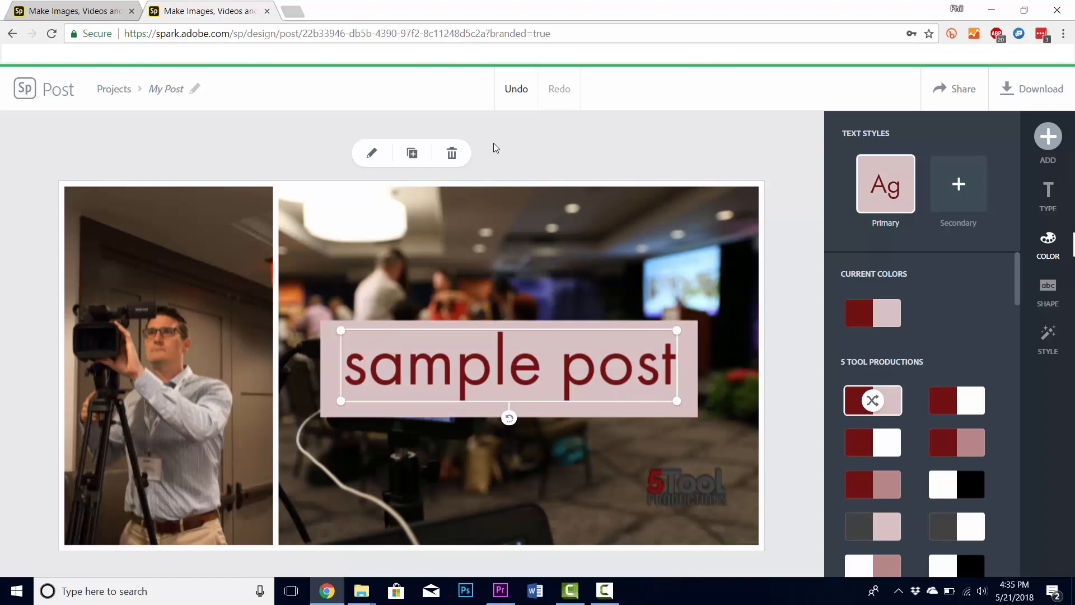
Move the 5Tool logo slightly closer to the lower-right corner of the post.
{"action": "left_click", "coordinate": [686, 484]}
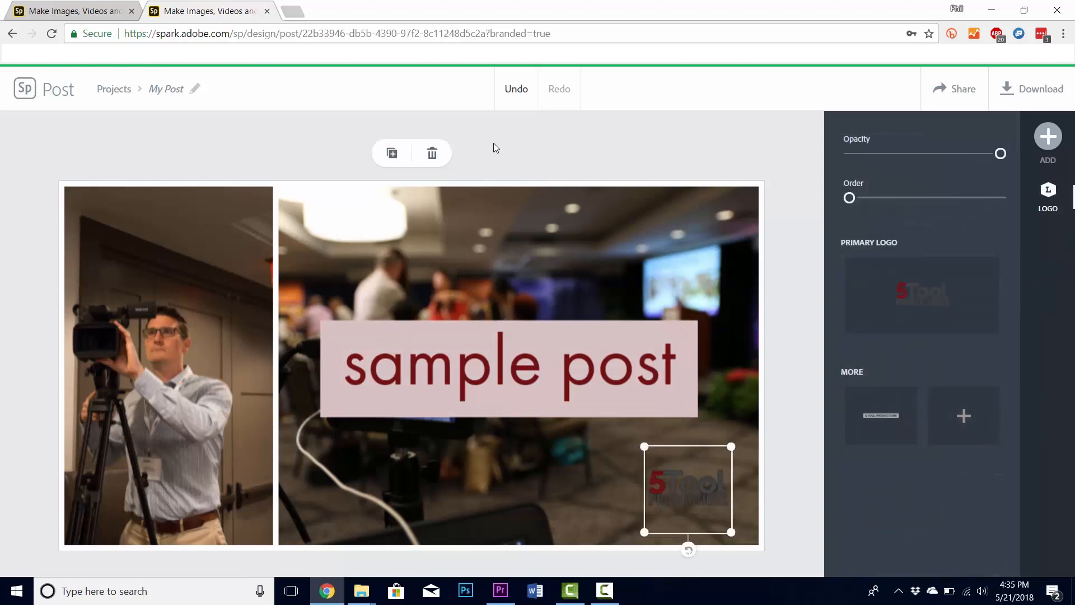
{"action": "left_click_drag", "start_coordinate": [686, 484], "coordinate": [693, 507]}
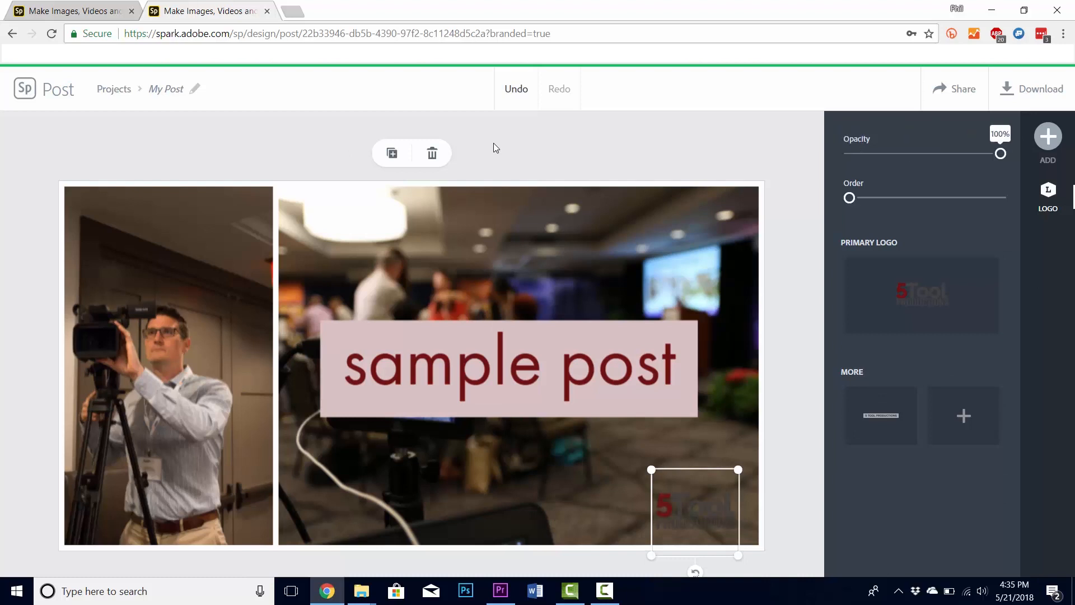
Examine the options for adding text, photos, icons and logos to the post without adding anything.
{"action": "left_click", "coordinate": [1048, 136]}
{"action": "left_click", "coordinate": [1047, 136]}
{"action": "left_click", "coordinate": [1048, 136]}
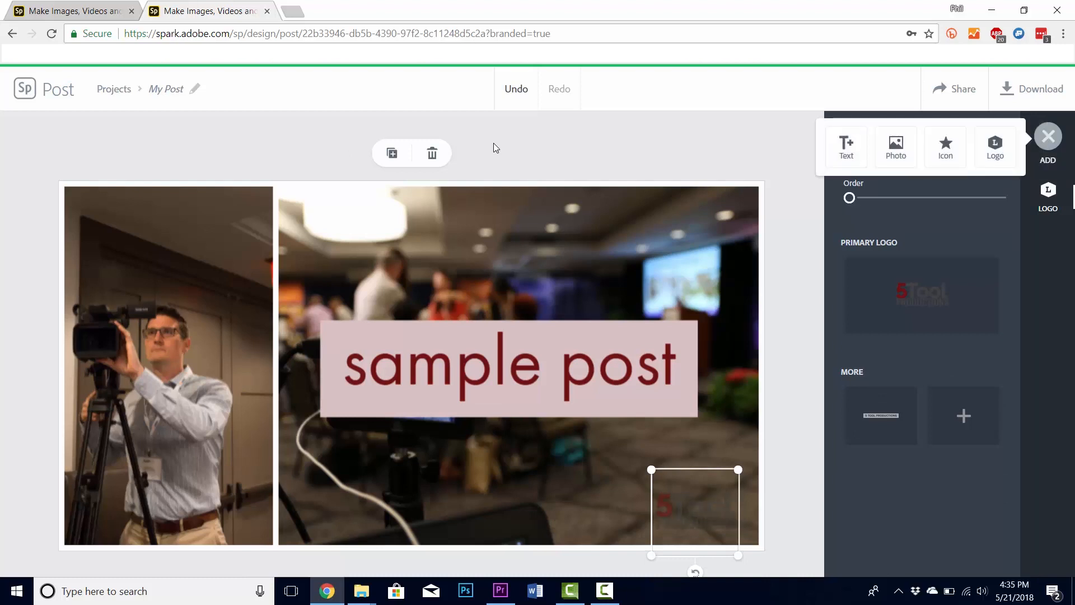
{"action": "left_click", "coordinate": [1048, 136]}
{"action": "left_click", "coordinate": [1048, 136]}
{"action": "left_click", "coordinate": [1048, 137]}
{"action": "left_click", "coordinate": [1048, 137]}
{"action": "left_click", "coordinate": [944, 147]}
{"action": "left_click", "coordinate": [1048, 136]}
{"action": "left_click", "coordinate": [1048, 136]}
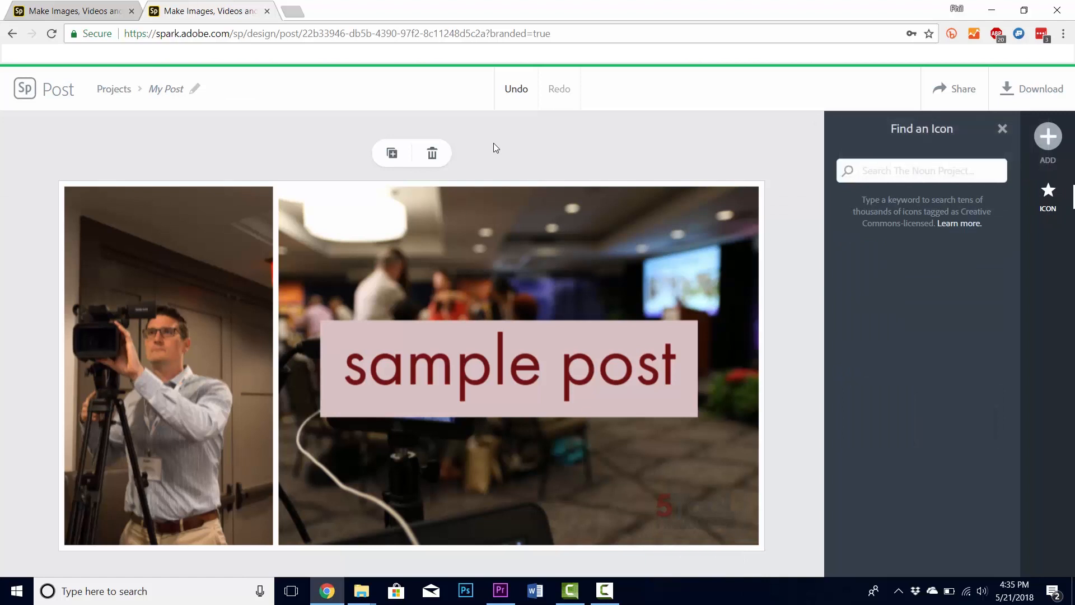
{"action": "left_click", "coordinate": [1048, 136]}
{"action": "left_click", "coordinate": [913, 147]}
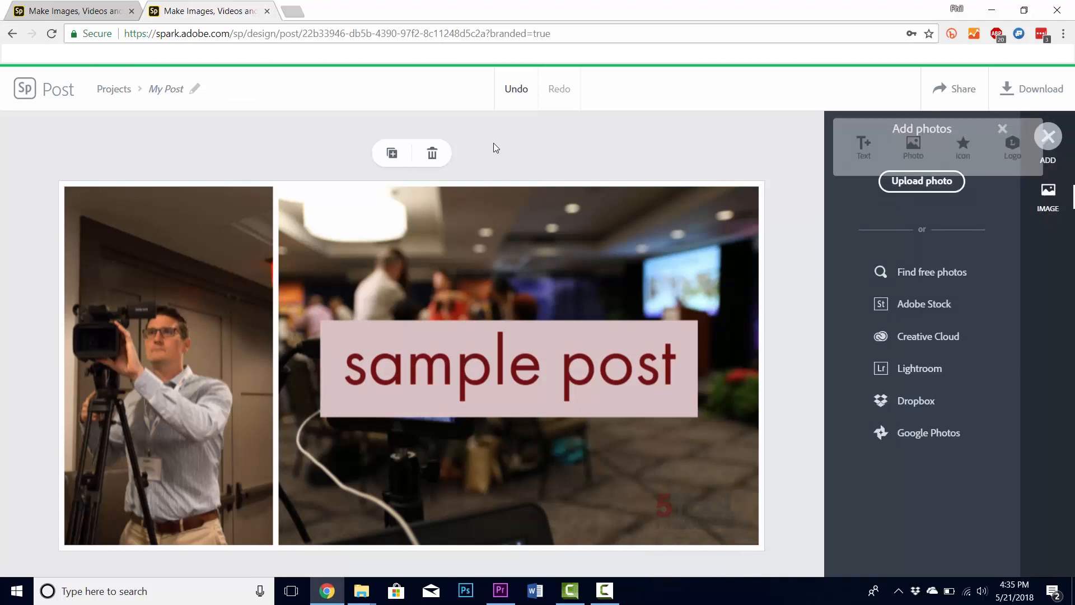
{"action": "left_click", "coordinate": [864, 146]}
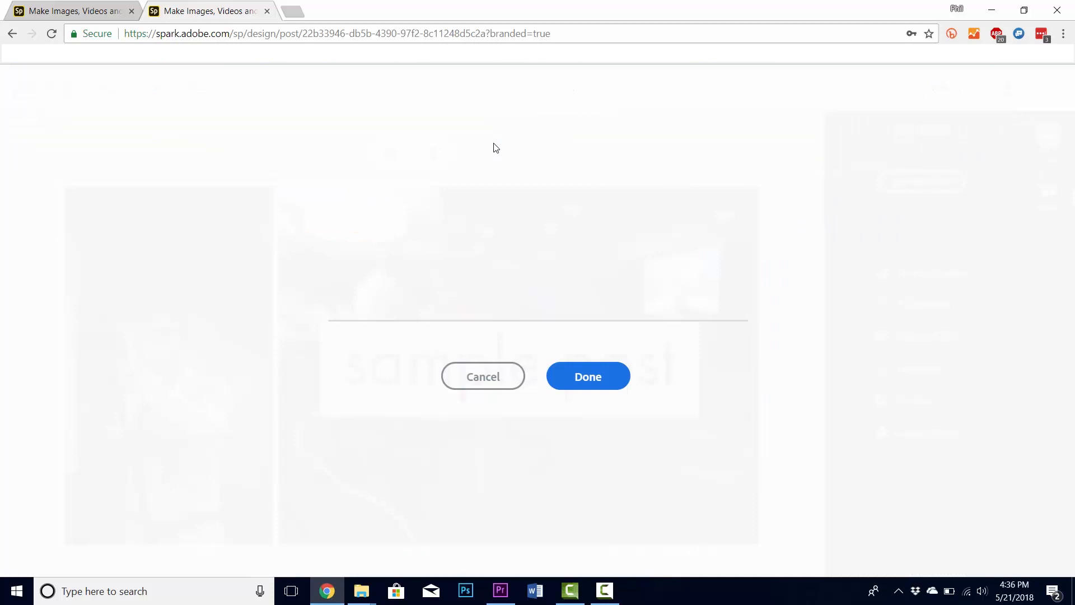
{"action": "left_click", "coordinate": [483, 377]}
Try the Contrast, Lighten and Matte filters on the cameraman photo, reset its filter to None, and try scaling and rotating it.
{"action": "left_click", "coordinate": [549, 269]}
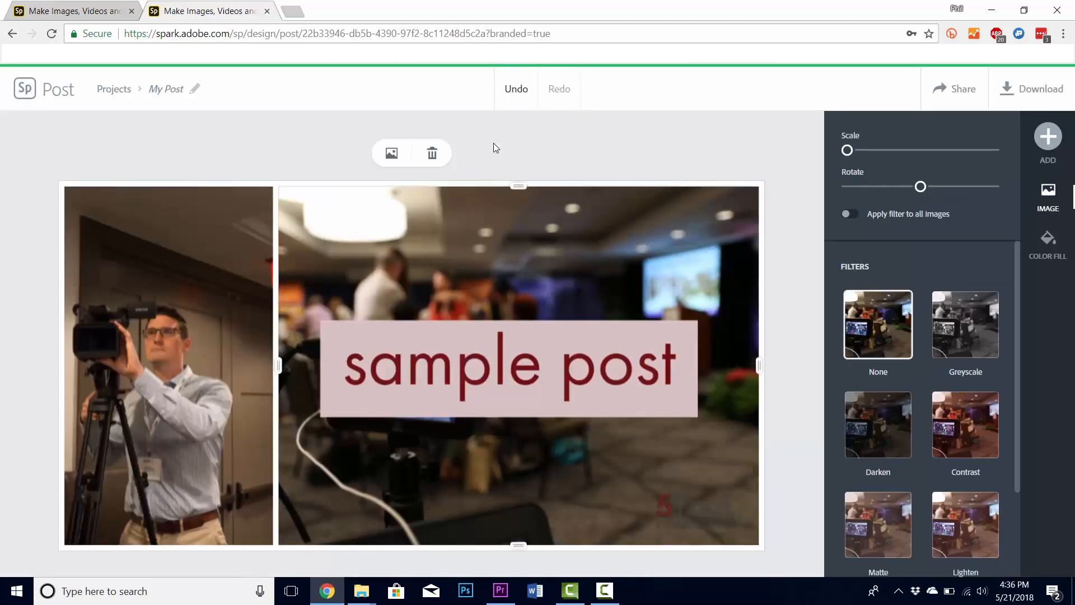
{"action": "left_click", "coordinate": [494, 143]}
{"action": "left_click", "coordinate": [966, 425]}
{"action": "left_click", "coordinate": [965, 524]}
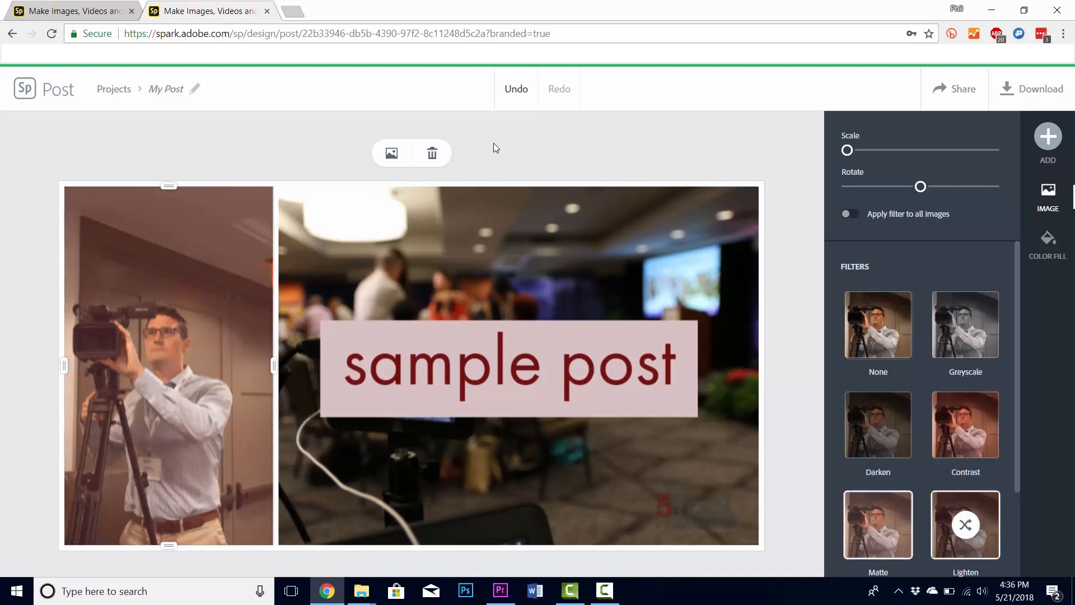
{"action": "left_click", "coordinate": [879, 525]}
{"action": "left_click", "coordinate": [879, 324]}
{"action": "mouse_move", "coordinate": [848, 150]}
{"action": "left_mouse_down"}
{"action": "mouse_move", "coordinate": [932, 150]}
{"action": "mouse_move", "coordinate": [847, 150]}
{"action": "left_mouse_up"}
{"action": "left_click_drag", "start_coordinate": [921, 187], "coordinate": [898, 186]}
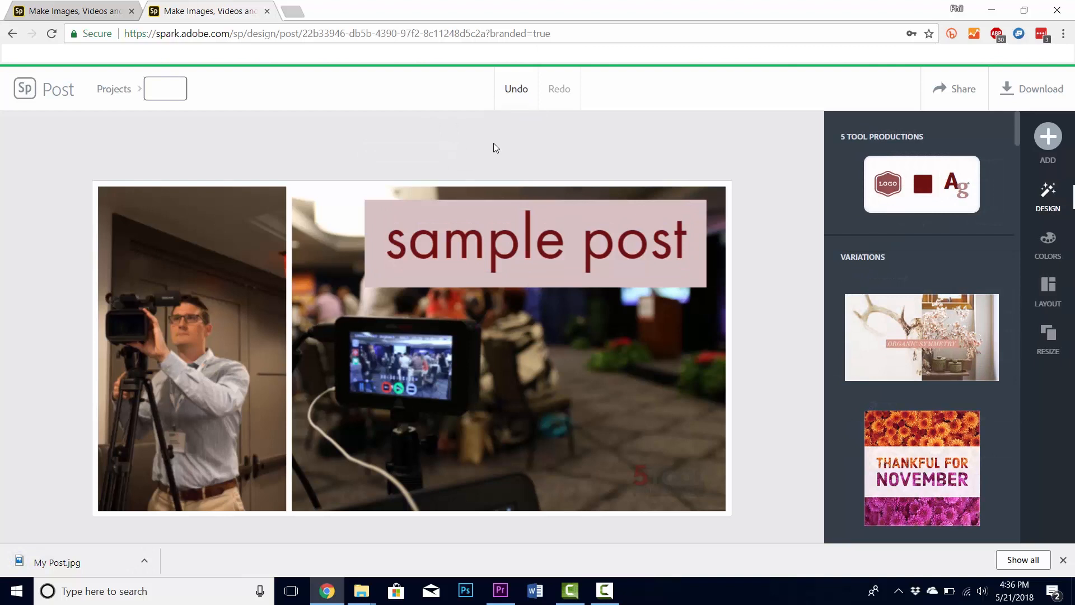
{"action": "left_click", "coordinate": [493, 144]}
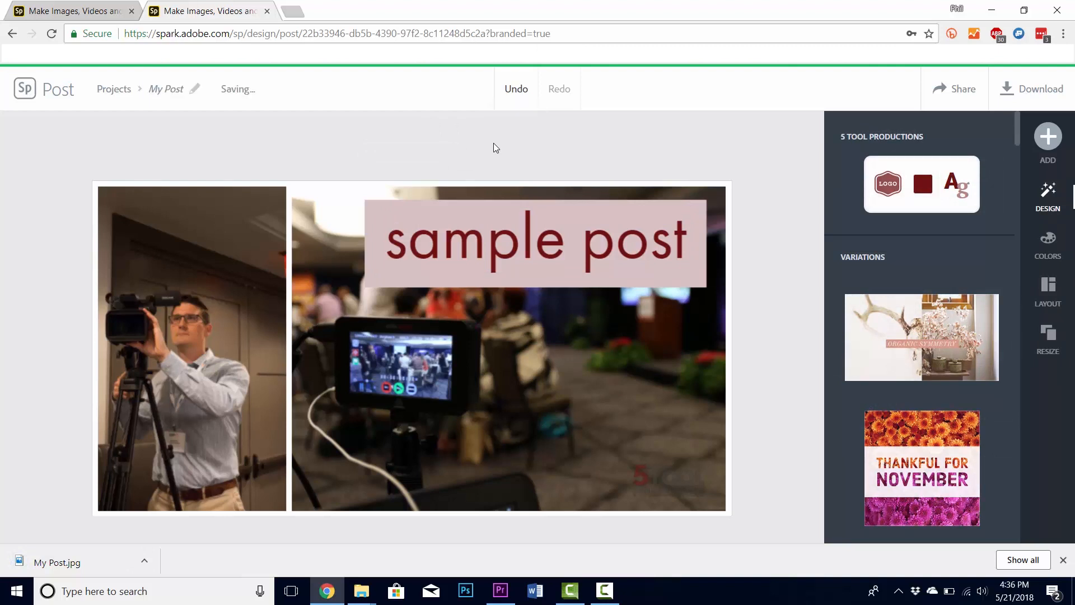